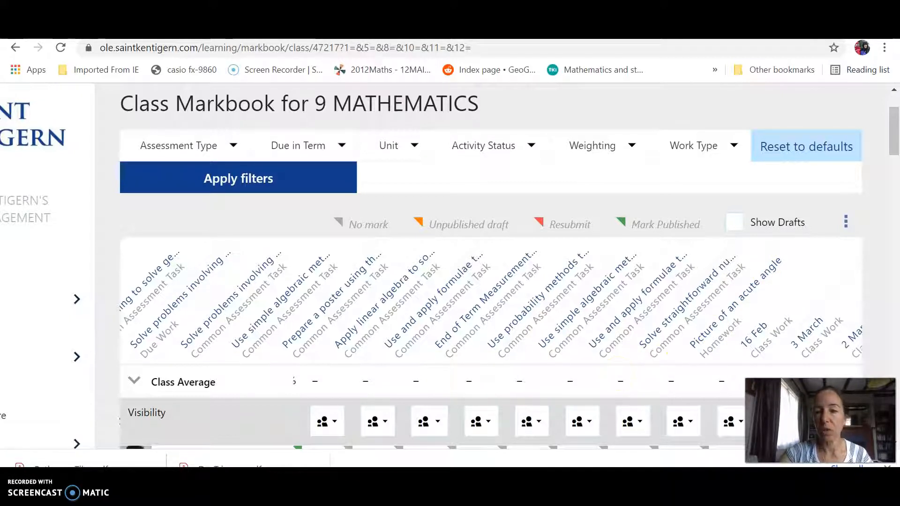
Step: Filter the 9 Mathematics class markbook to show only the Common Assessment Task work type
{"action": "scroll", "coordinate": [449, 266], "scroll_direction": "down", "scroll_amount": 1}
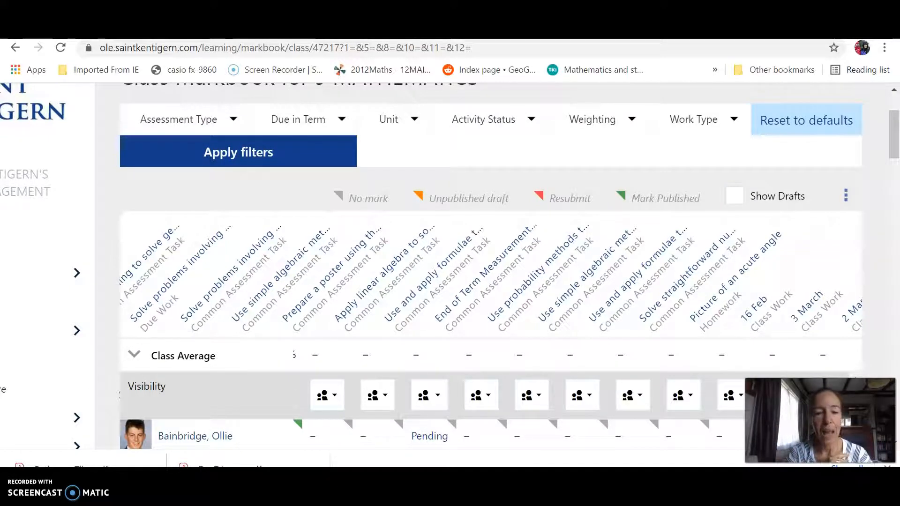
{"action": "scroll", "coordinate": [450, 265], "scroll_direction": "up", "scroll_amount": 1}
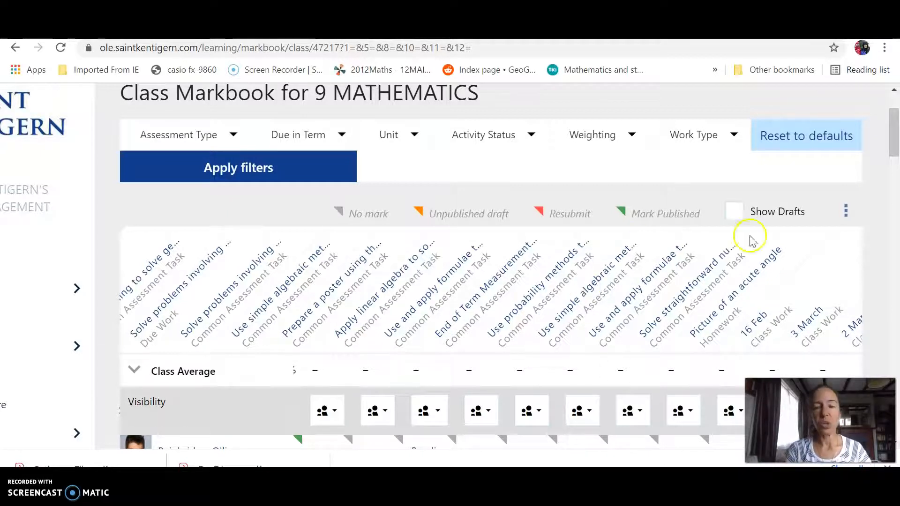
{"action": "left_click", "coordinate": [734, 135]}
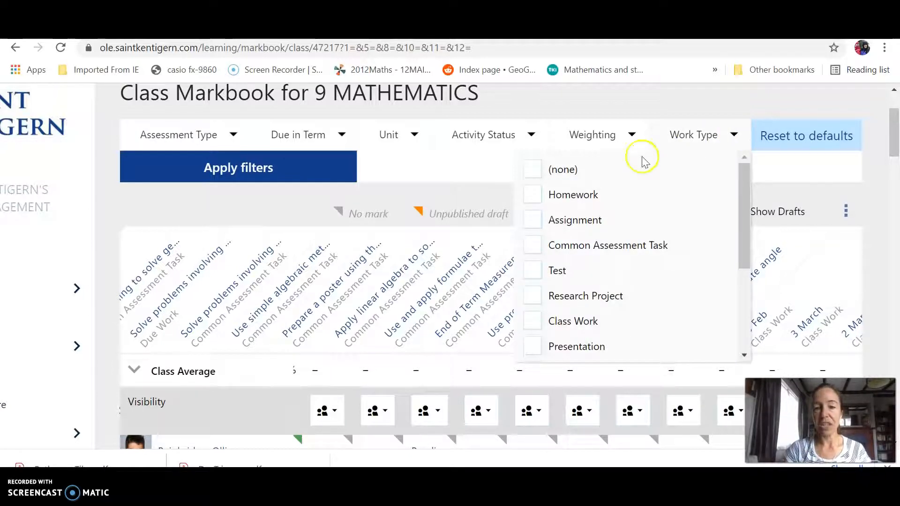
{"action": "left_click", "coordinate": [532, 245]}
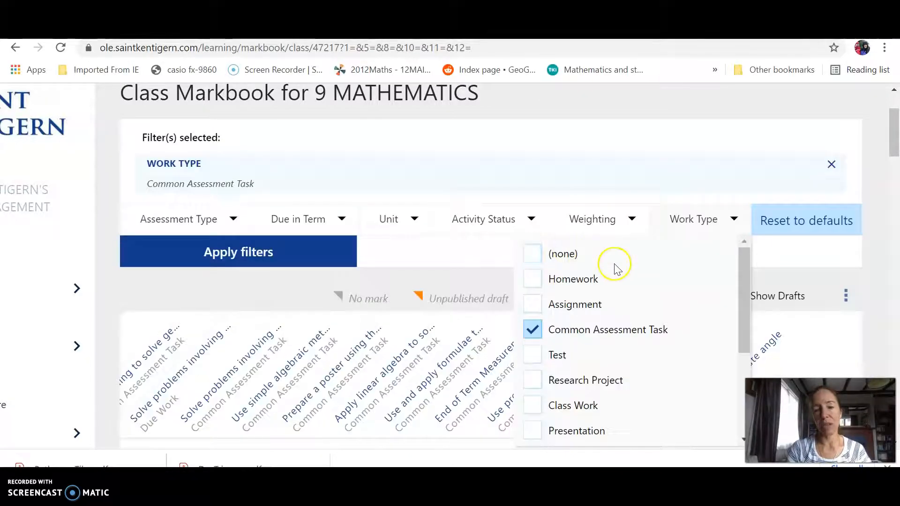
{"action": "left_click", "coordinate": [286, 249]}
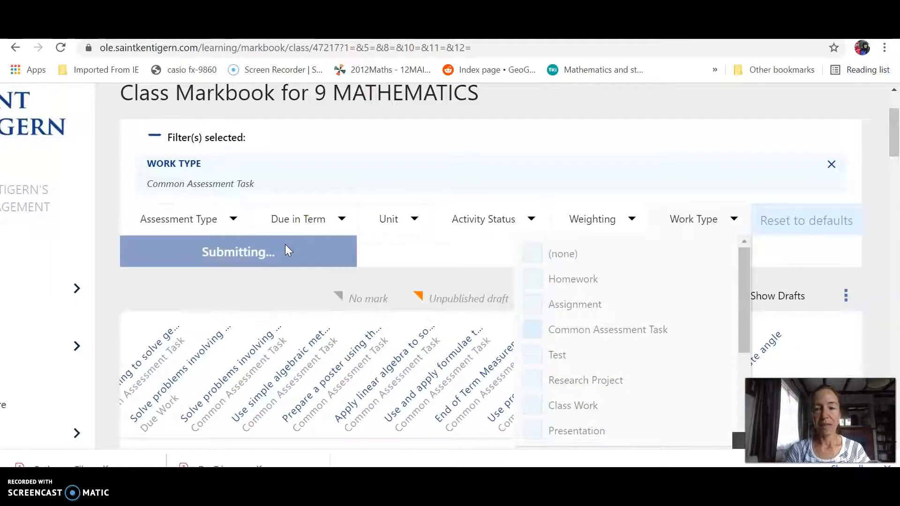
{"action": "scroll", "coordinate": [285, 252], "scroll_direction": "down", "scroll_amount": 2}
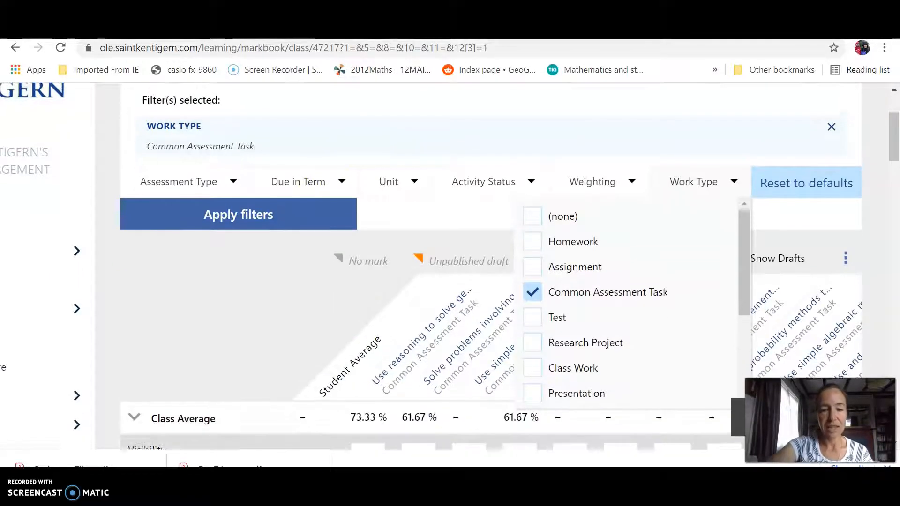
{"action": "scroll", "coordinate": [450, 266], "scroll_direction": "down", "scroll_amount": 1}
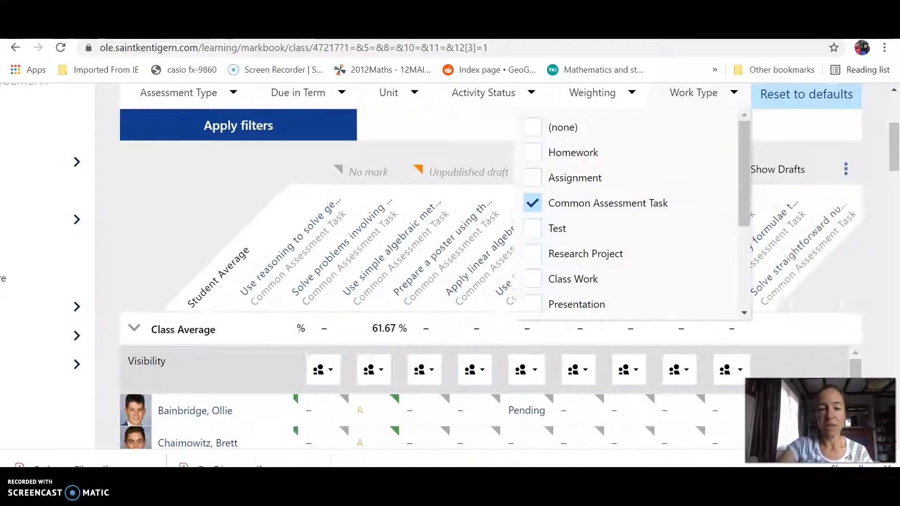
{"action": "scroll", "coordinate": [450, 267], "scroll_direction": "up", "scroll_amount": 1}
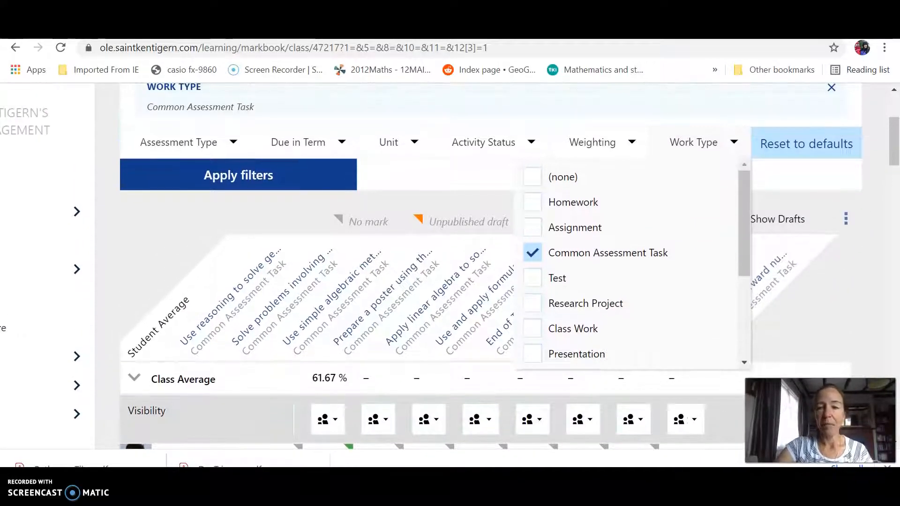
{"action": "left_click", "coordinate": [265, 226]}
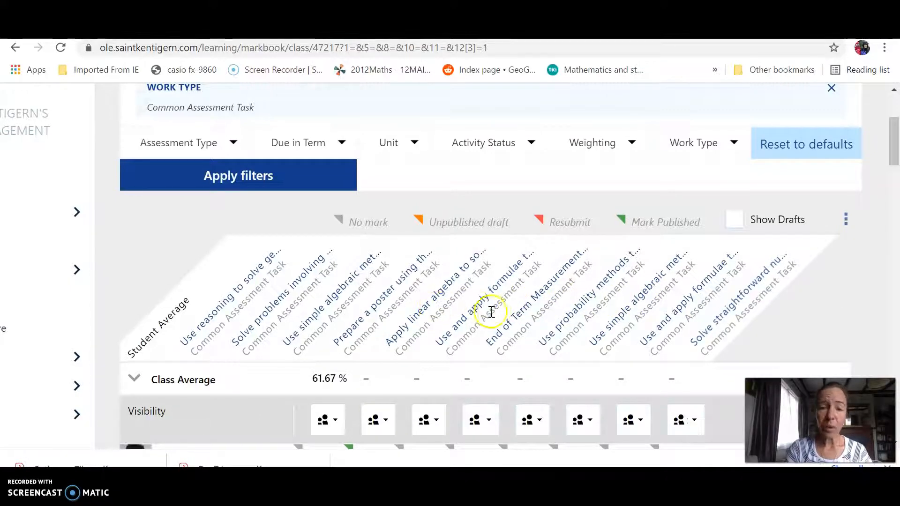
Step: Permanently delete the activity "Use and apply formulae to solve measurement problems in context (Examination)" from its modify page
{"action": "scroll", "coordinate": [505, 316], "scroll_direction": "down", "scroll_amount": 1}
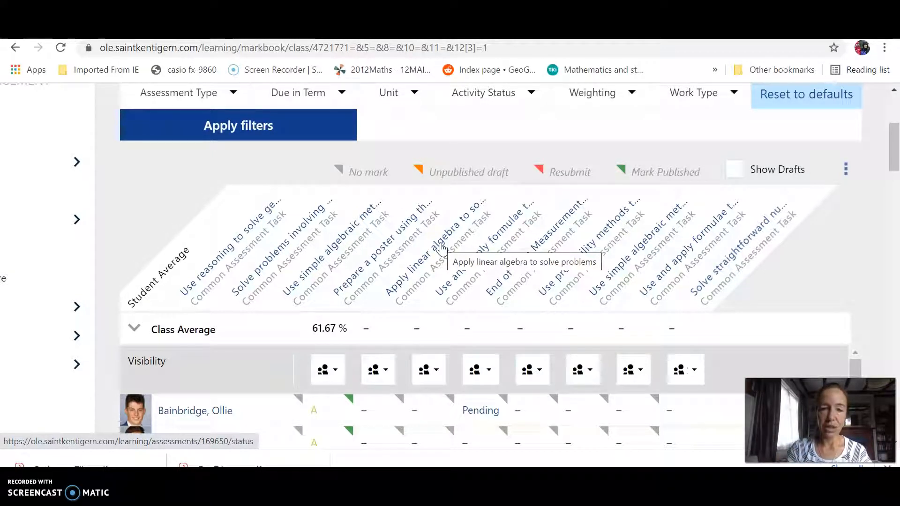
{"action": "left_click", "coordinate": [483, 251]}
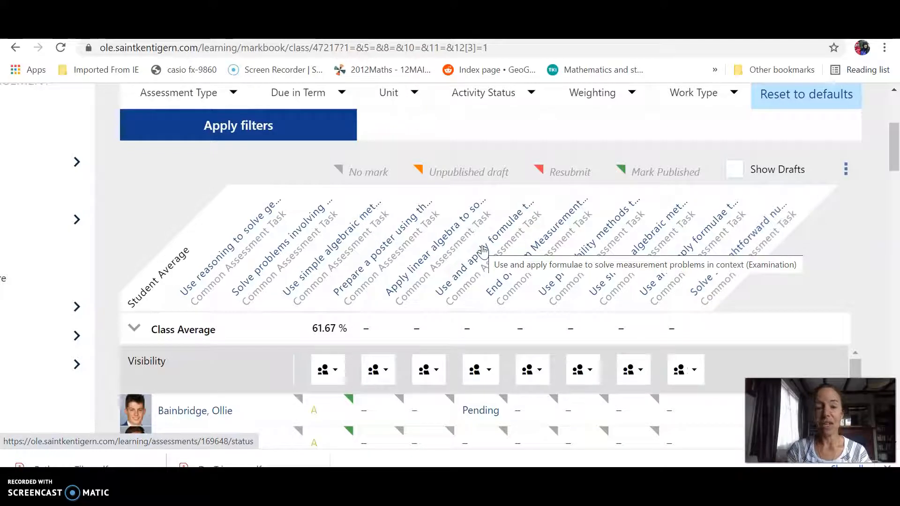
{"action": "left_click", "coordinate": [483, 251]}
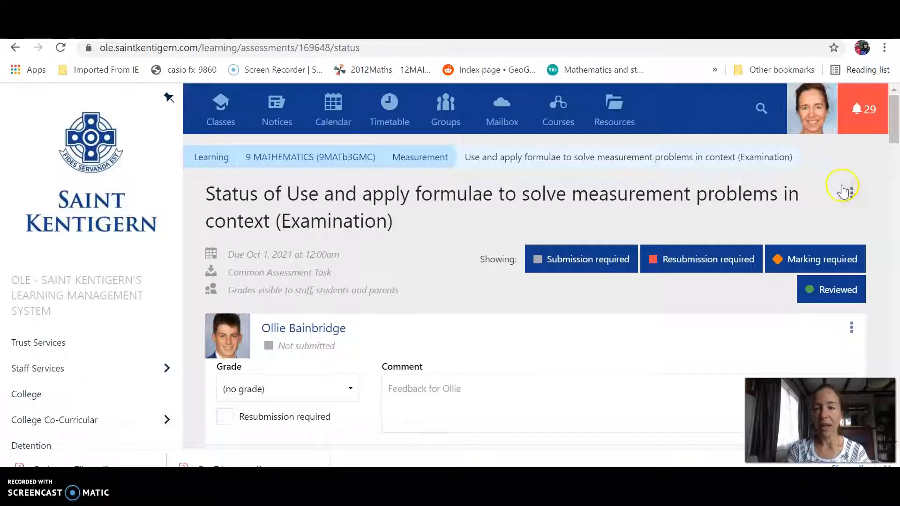
{"action": "left_click", "coordinate": [860, 196]}
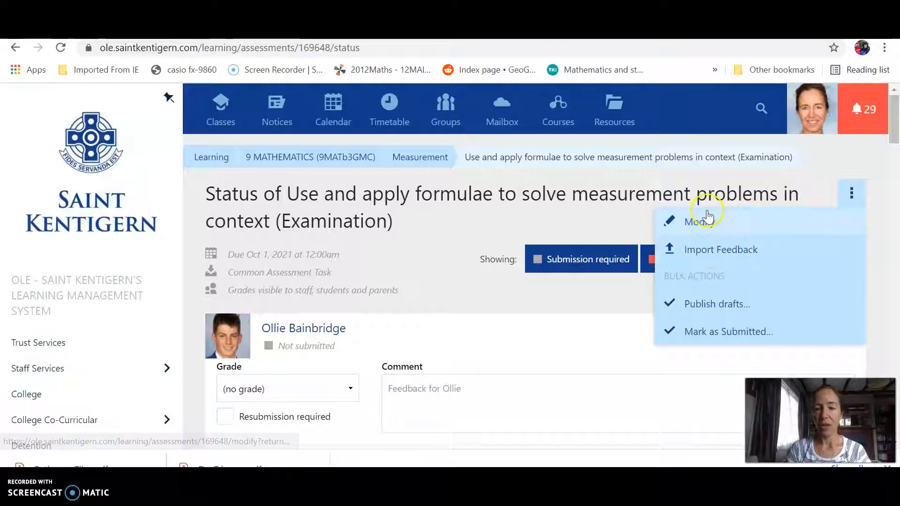
{"action": "left_click", "coordinate": [703, 220]}
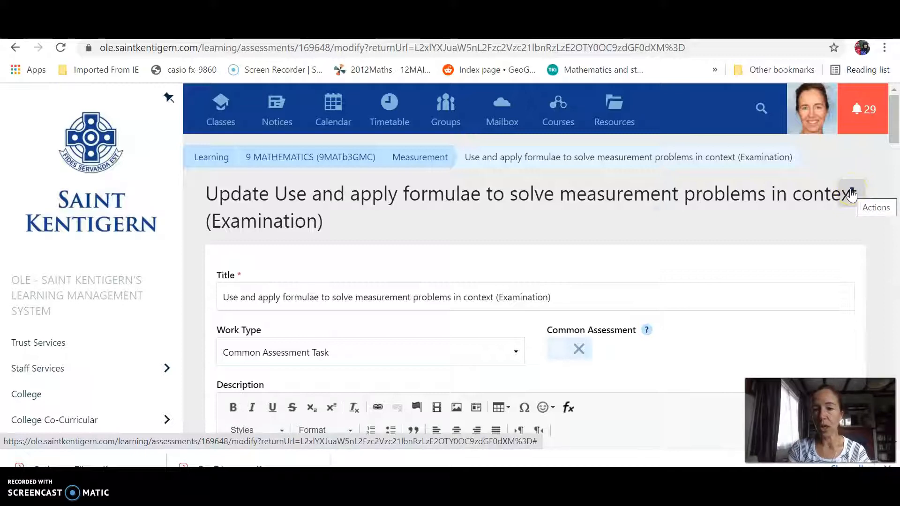
{"action": "left_click", "coordinate": [852, 194]}
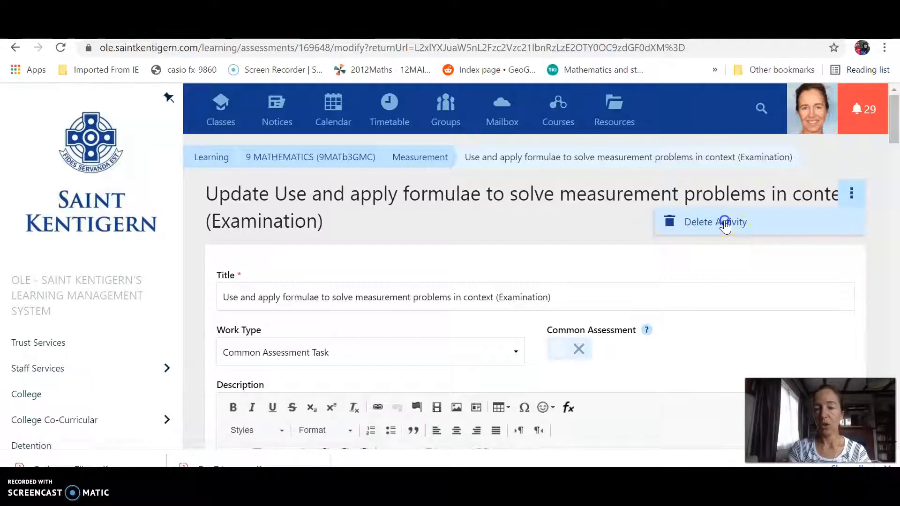
{"action": "left_click", "coordinate": [725, 223]}
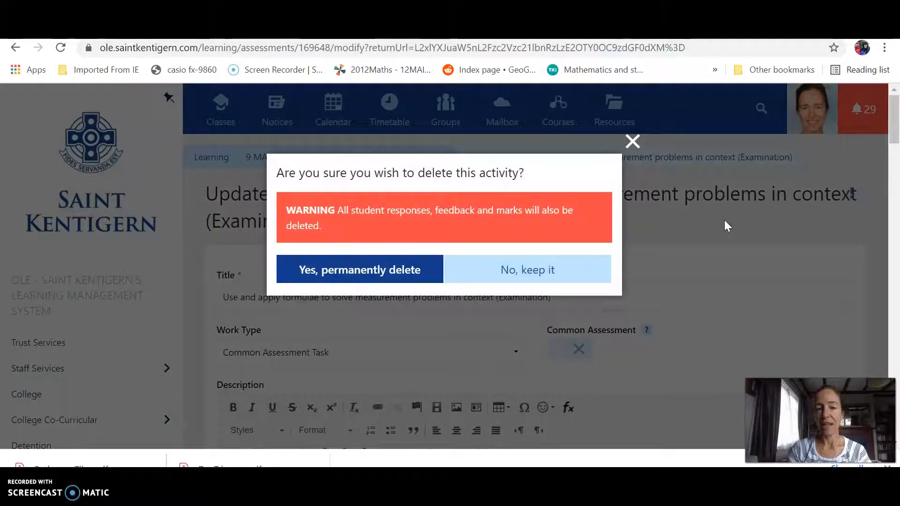
{"action": "left_click", "coordinate": [397, 270]}
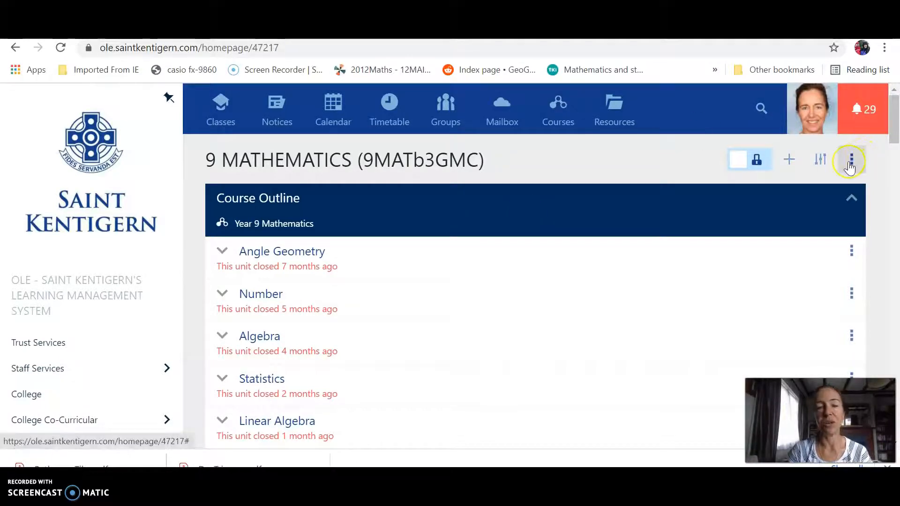
Step: Return to the class markbook for 9 Mathematics and bring the remaining common assessment task columns into view
{"action": "left_click", "coordinate": [850, 161]}
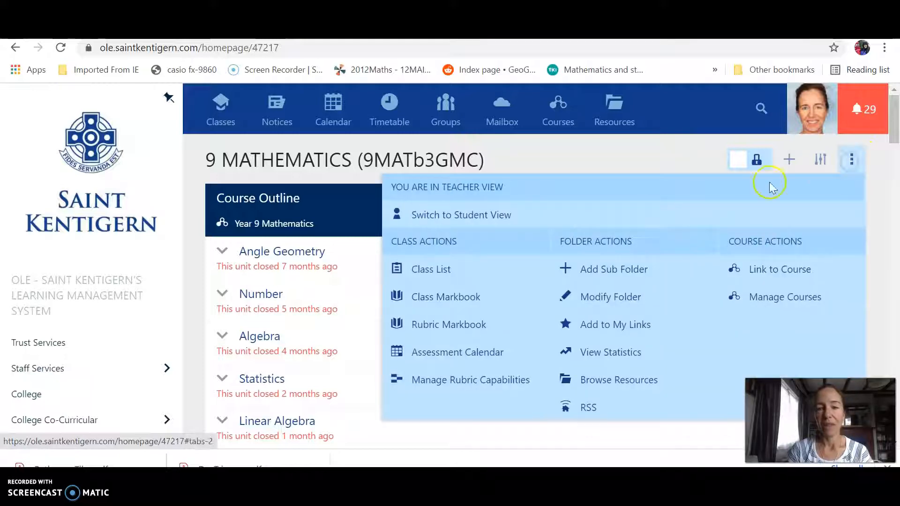
{"action": "left_click", "coordinate": [457, 294]}
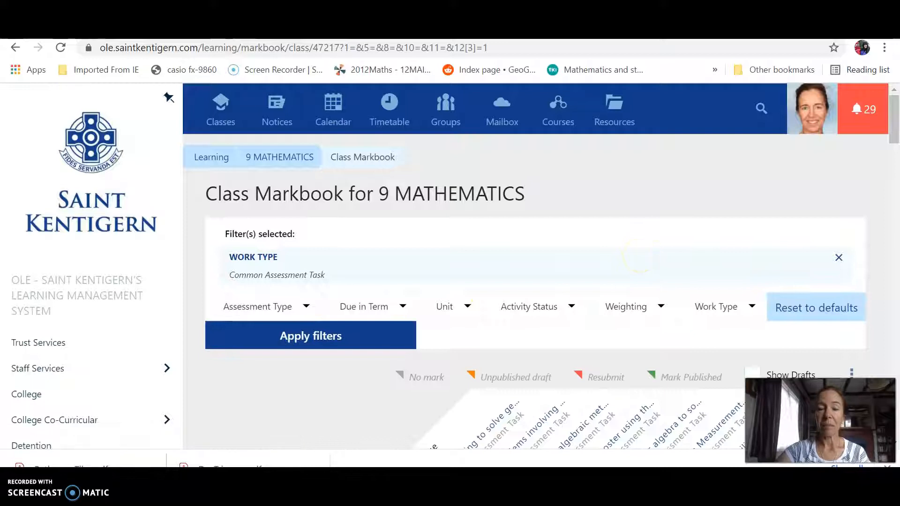
{"action": "scroll", "coordinate": [641, 261], "scroll_direction": "down", "scroll_amount": 2}
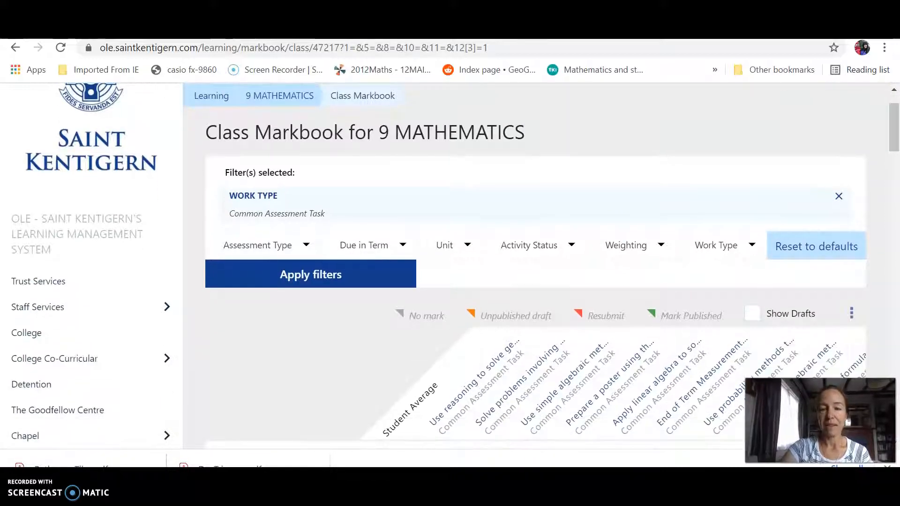
{"action": "scroll", "coordinate": [536, 266], "scroll_direction": "down", "scroll_amount": 3}
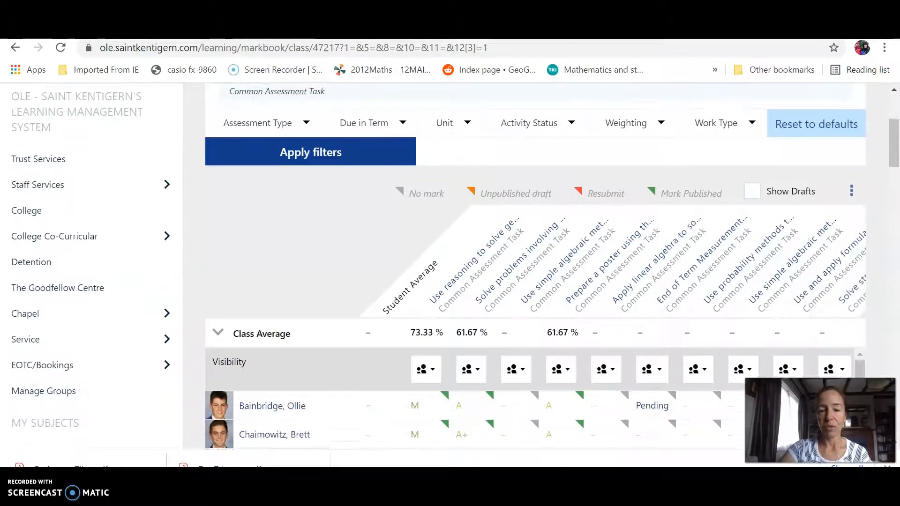
{"action": "scroll", "coordinate": [530, 328], "scroll_direction": "right", "scroll_amount": 3}
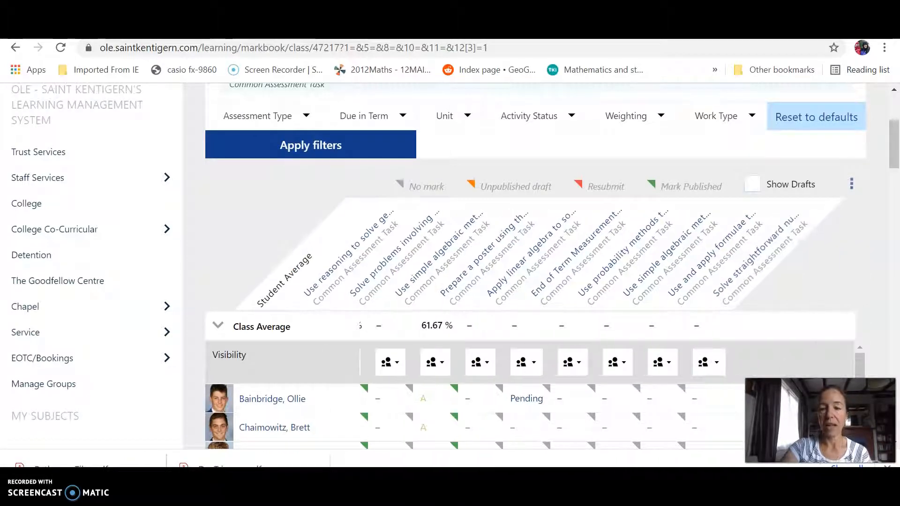
Step: Open the "Use simple algebraic methods to solve equations" task from the Algebra Examination unit for modification and permanently delete it
{"action": "scroll", "coordinate": [545, 334], "scroll_direction": "up", "scroll_amount": 2}
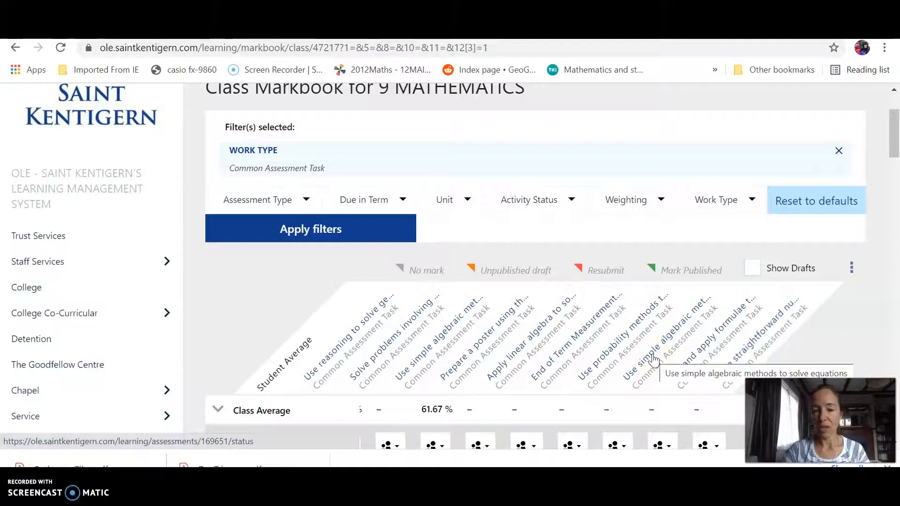
{"action": "scroll", "coordinate": [654, 361], "scroll_direction": "down", "scroll_amount": 2}
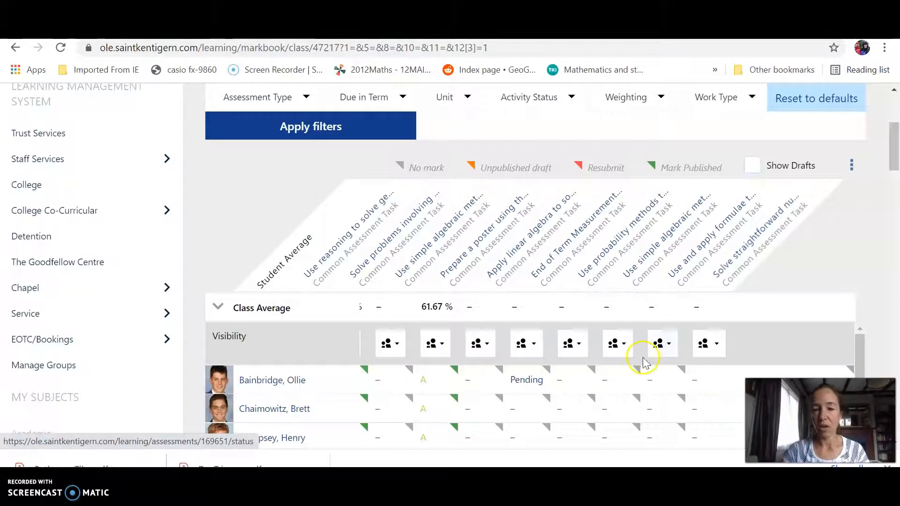
{"action": "left_click", "coordinate": [659, 250]}
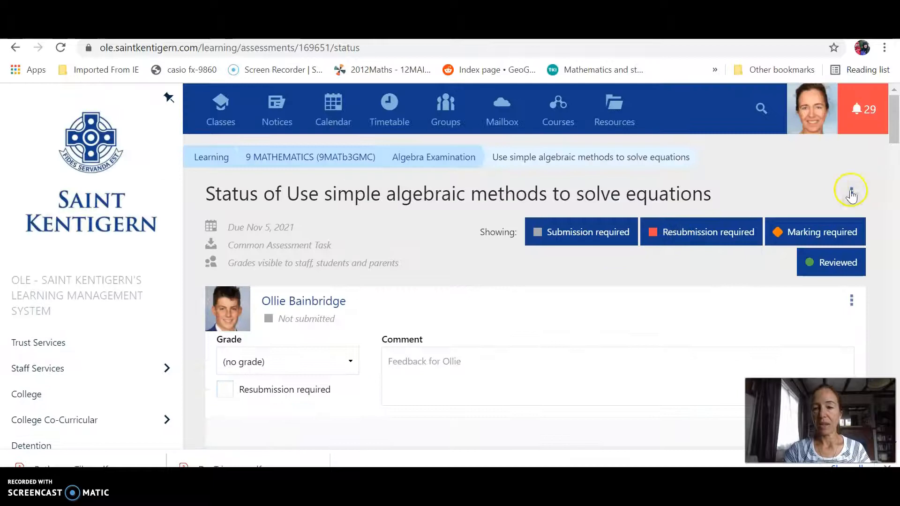
{"action": "left_click", "coordinate": [851, 193]}
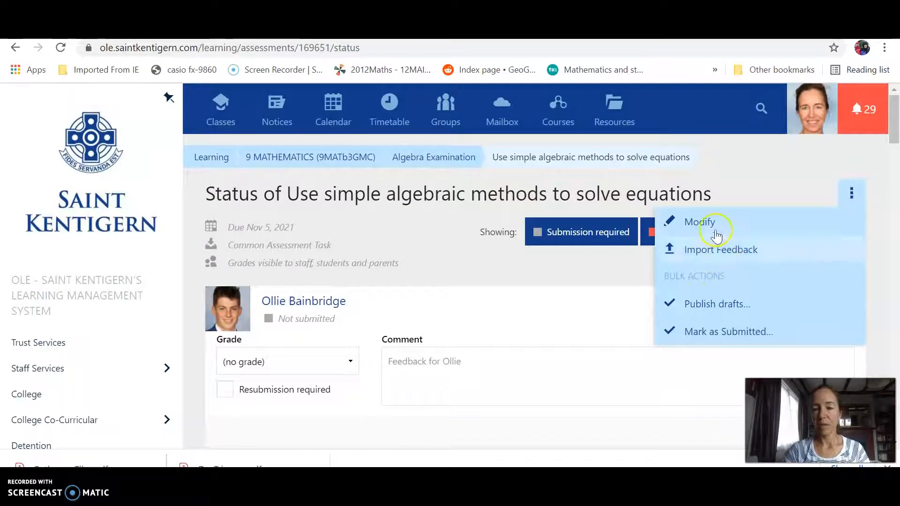
{"action": "left_click", "coordinate": [703, 222]}
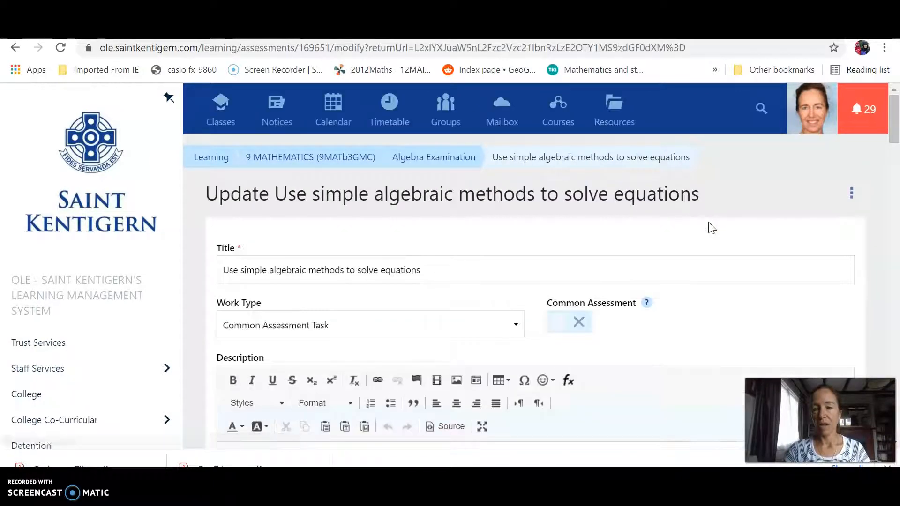
{"action": "left_click", "coordinate": [853, 200]}
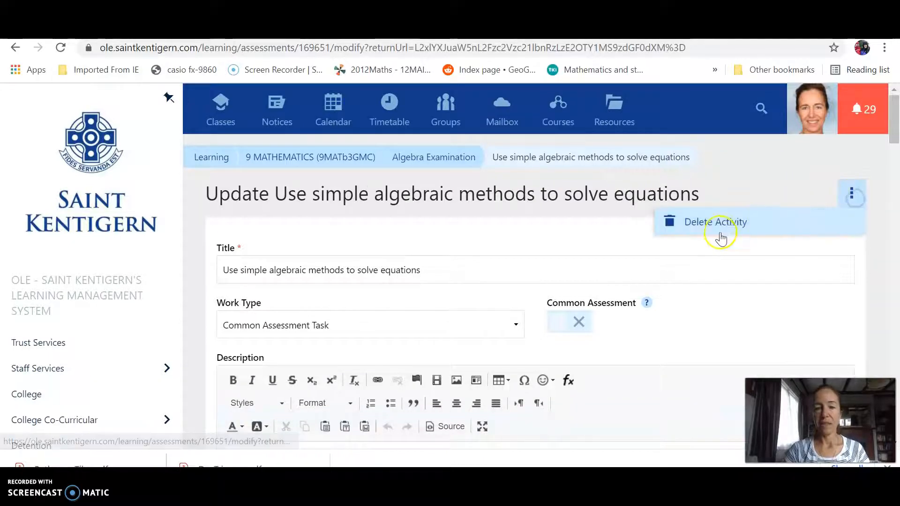
{"action": "left_click", "coordinate": [710, 226]}
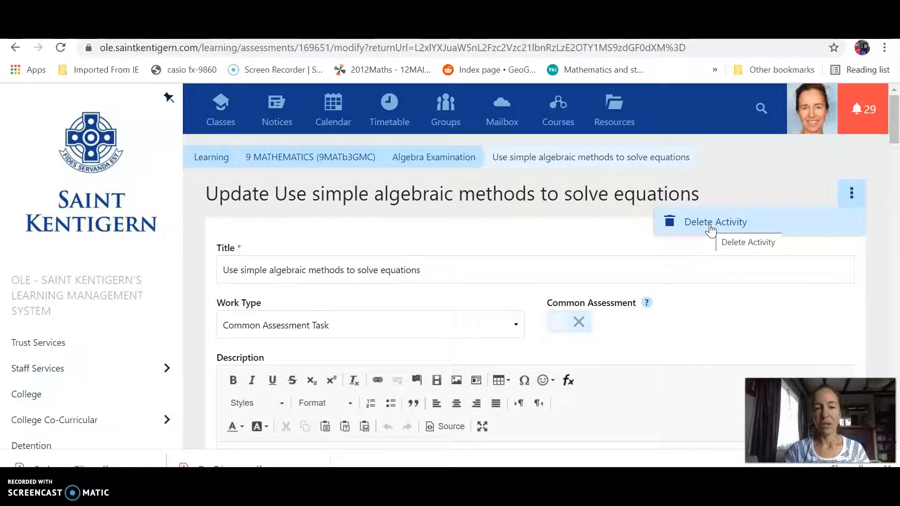
{"action": "left_click", "coordinate": [710, 225]}
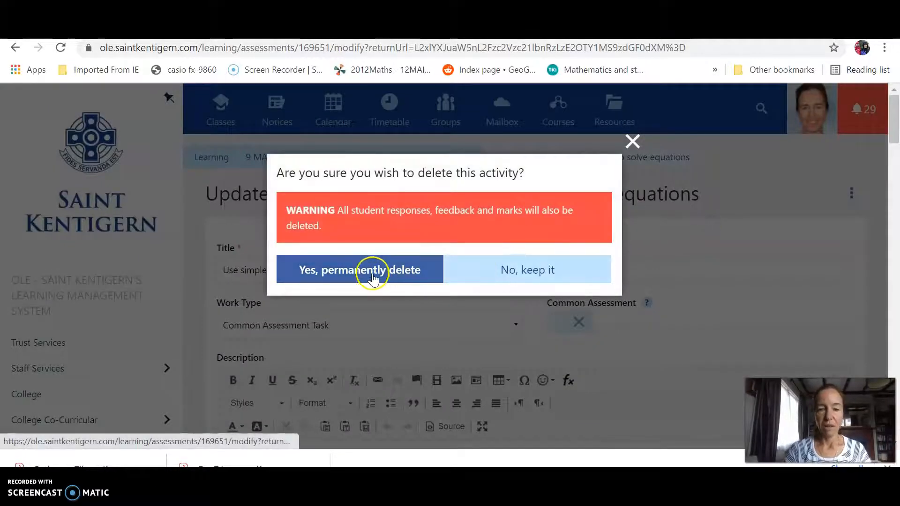
{"action": "left_click", "coordinate": [372, 277]}
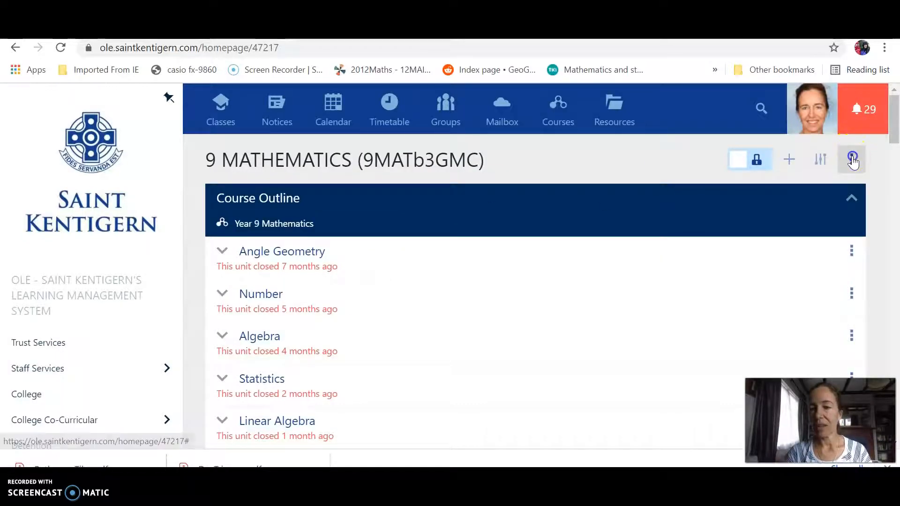
Step: Reopen the 9 Mathematics class markbook and check the remaining common assessment tasks, including End of Term Measurement Activity
{"action": "left_click", "coordinate": [851, 160]}
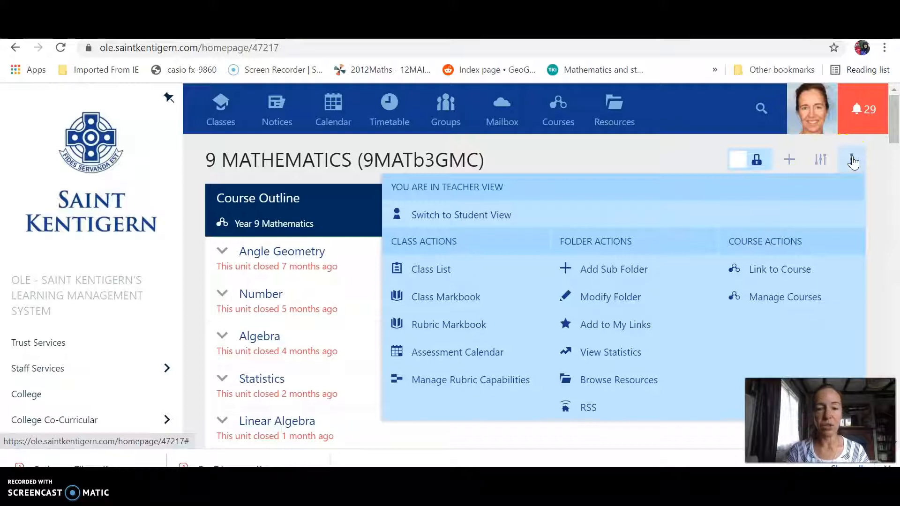
{"action": "left_click", "coordinate": [450, 295]}
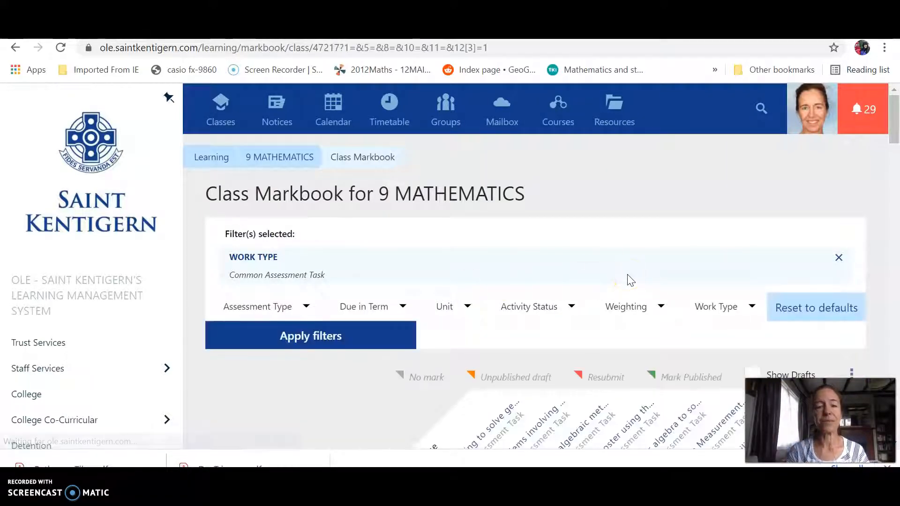
{"action": "scroll", "coordinate": [761, 249], "scroll_direction": "down", "scroll_amount": 3}
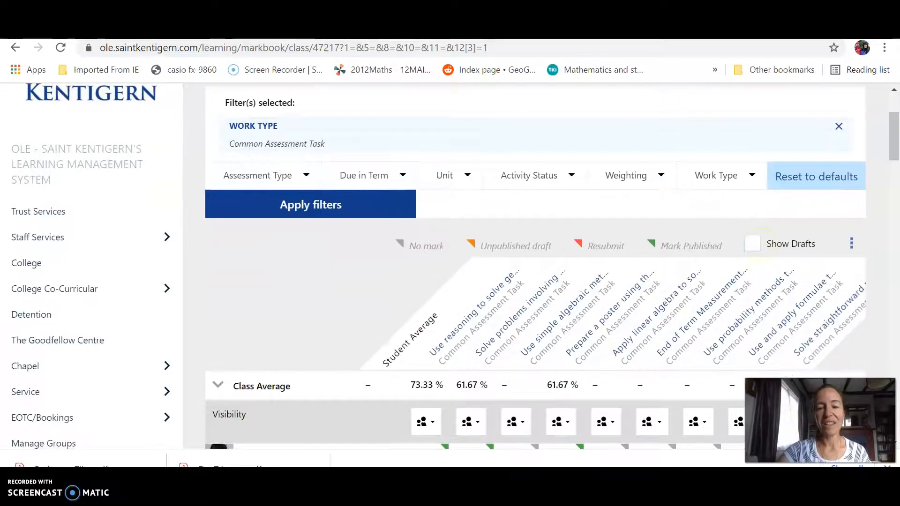
{"action": "scroll", "coordinate": [534, 267], "scroll_direction": "down", "scroll_amount": 2}
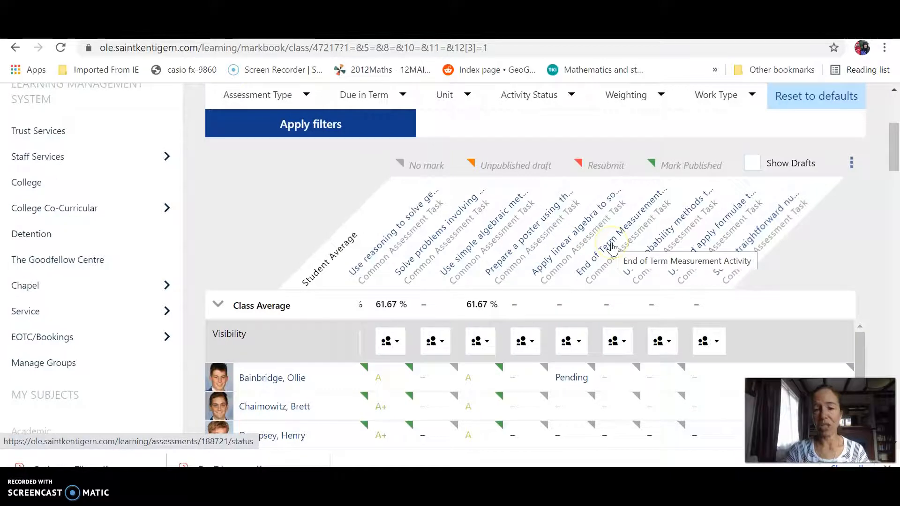
Step: Check the status page of "Use probability methods to complete an experiment and assess the outcome" and return to the class markbook
{"action": "left_click", "coordinate": [649, 246]}
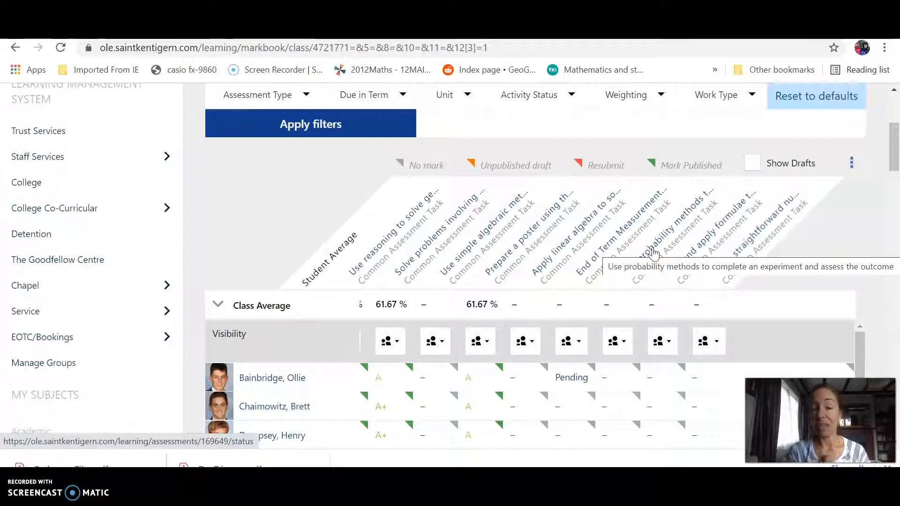
{"action": "left_click", "coordinate": [654, 253]}
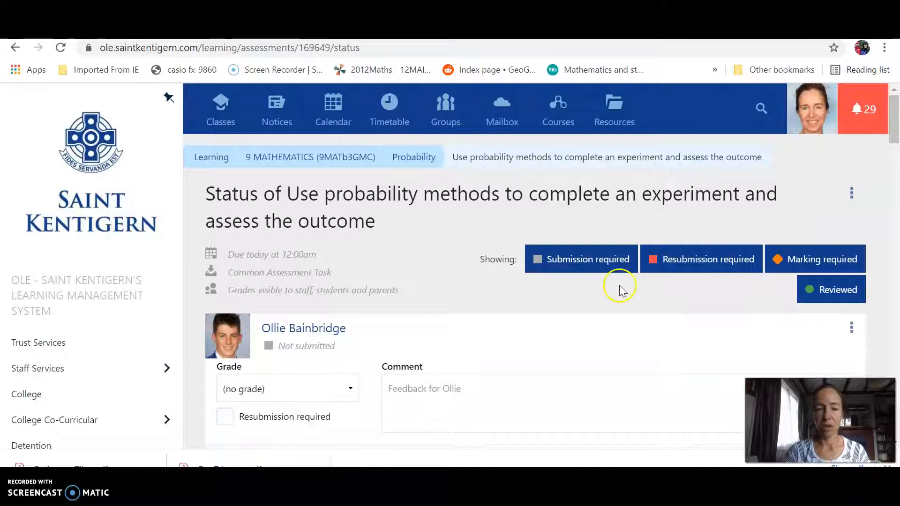
{"action": "left_click", "coordinate": [13, 48]}
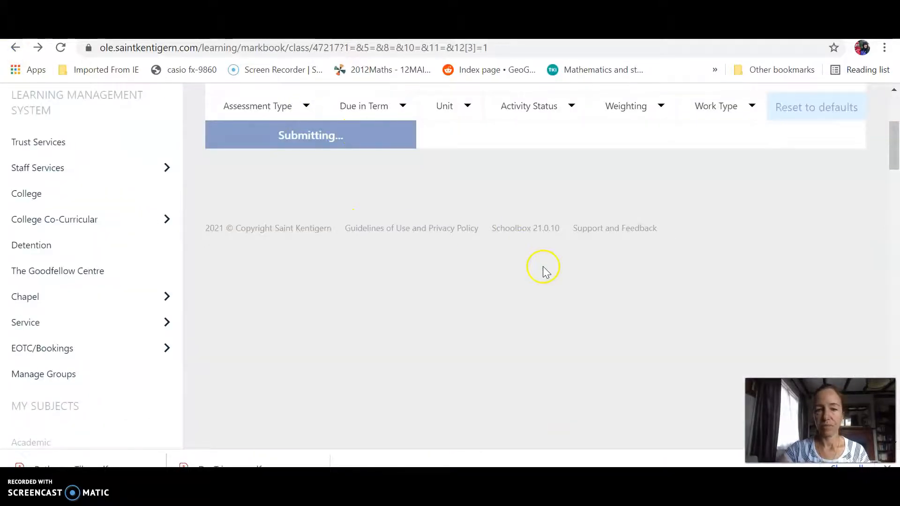
Step: Inspect the status page of the Measurement Examination task "Use and apply formulae to solve measurement problems in context" and return to the markbook
{"action": "scroll", "coordinate": [542, 261], "scroll_direction": "down", "scroll_amount": 2}
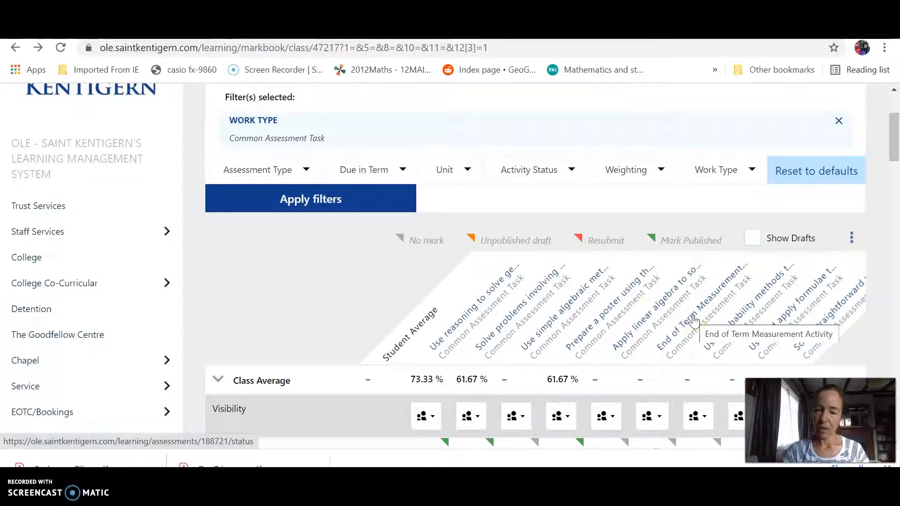
{"action": "scroll", "coordinate": [693, 321], "scroll_direction": "down", "scroll_amount": 1}
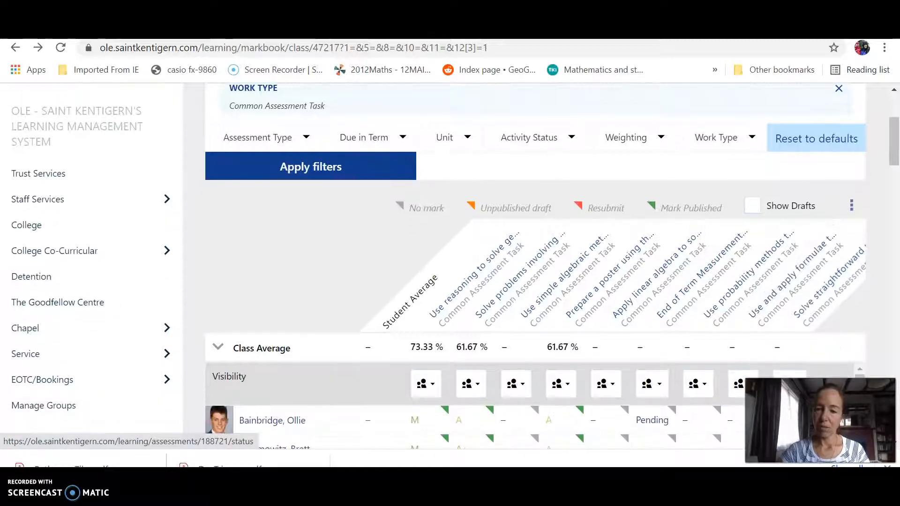
{"action": "left_click", "coordinate": [693, 333]}
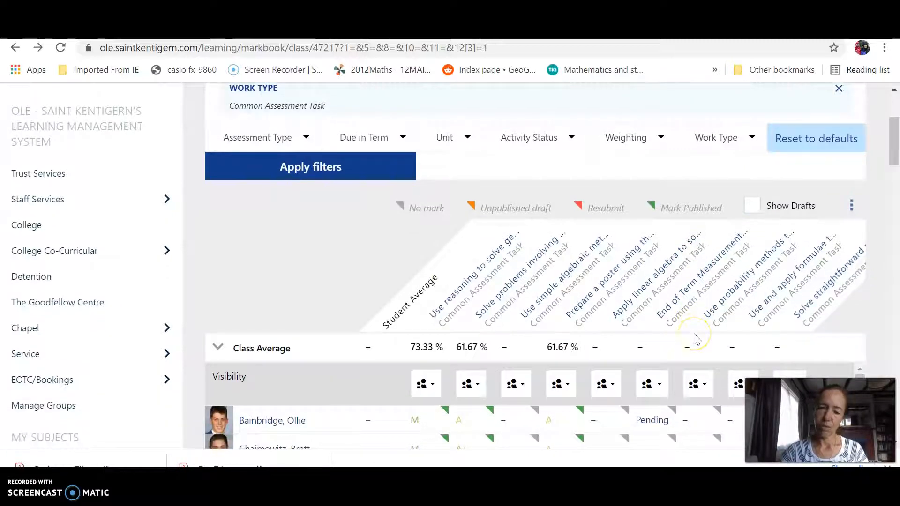
{"action": "left_click", "coordinate": [778, 291]}
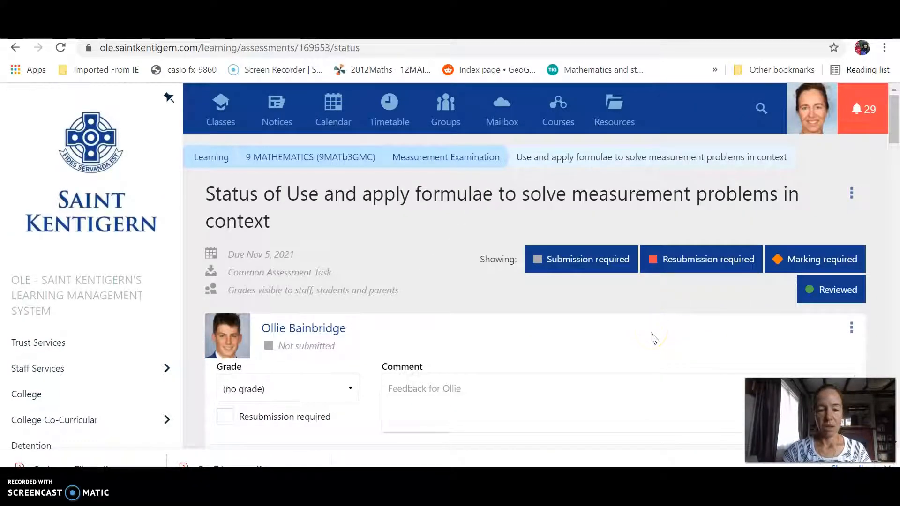
{"action": "scroll", "coordinate": [670, 327], "scroll_direction": "down", "scroll_amount": 5}
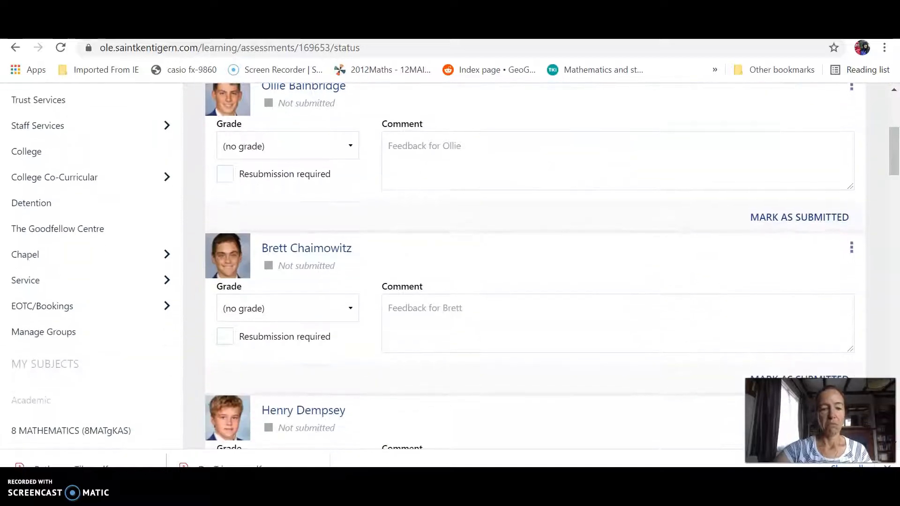
{"action": "scroll", "coordinate": [269, 283], "scroll_direction": "up", "scroll_amount": 6}
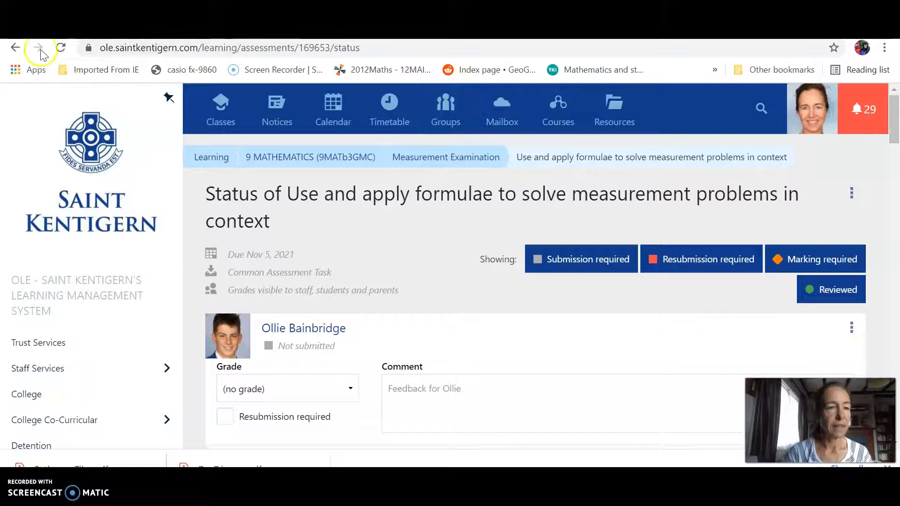
{"action": "left_click", "coordinate": [14, 49]}
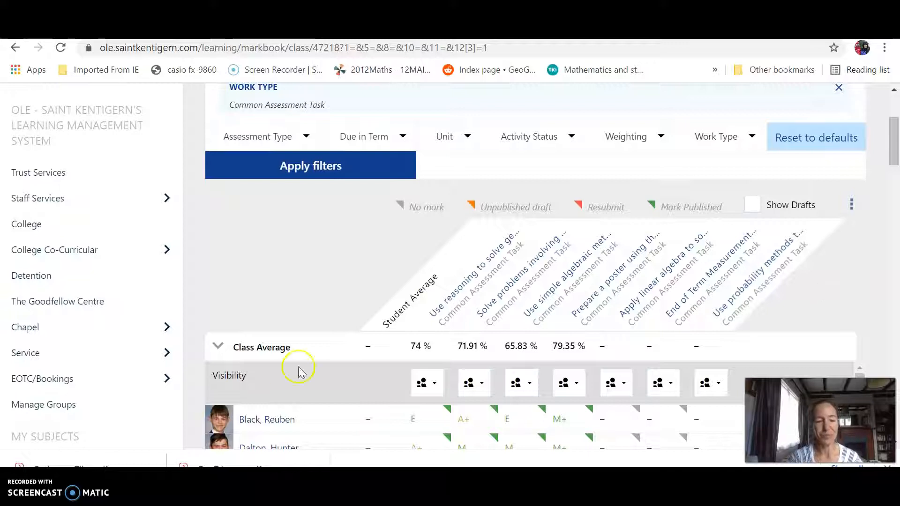
Step: Open the common assessment task "Apply linear algebra to solve problems" from the 9 Mathematics markbook for modification
{"action": "scroll", "coordinate": [703, 357], "scroll_direction": "up", "scroll_amount": 1}
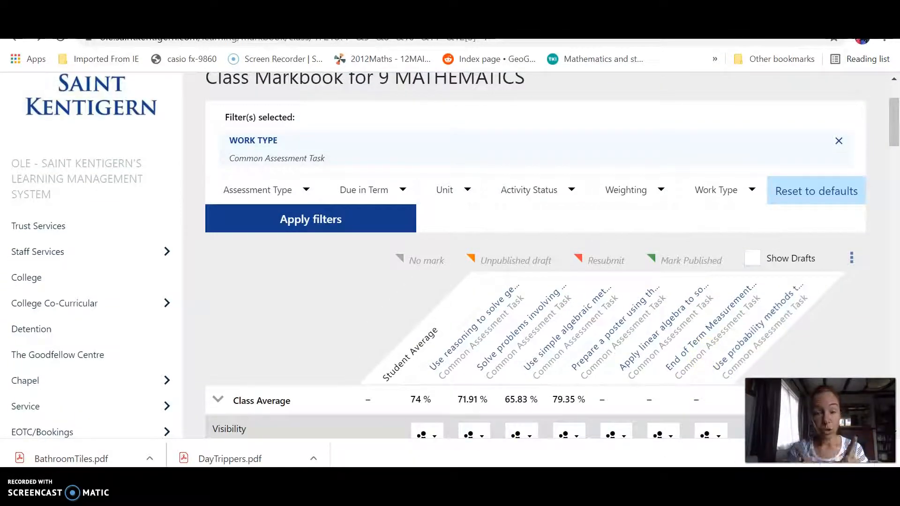
{"action": "left_click", "coordinate": [665, 333]}
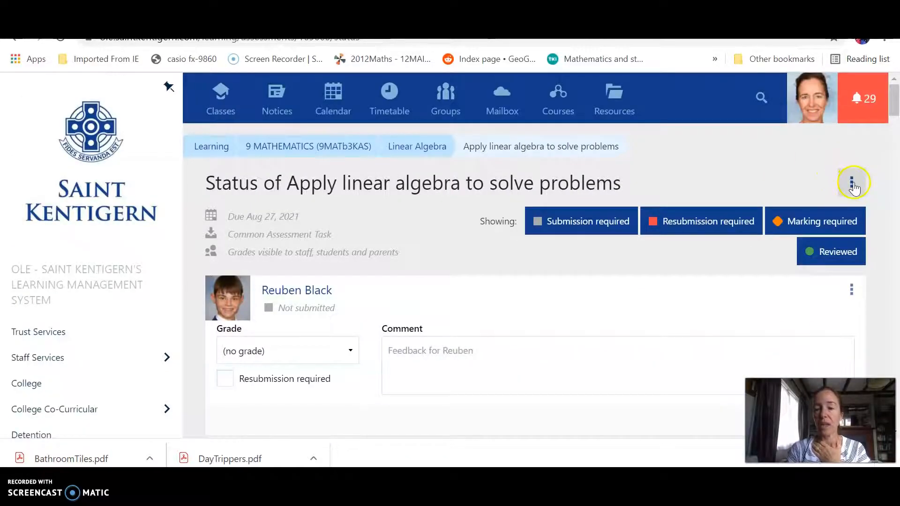
{"action": "left_click", "coordinate": [847, 181]}
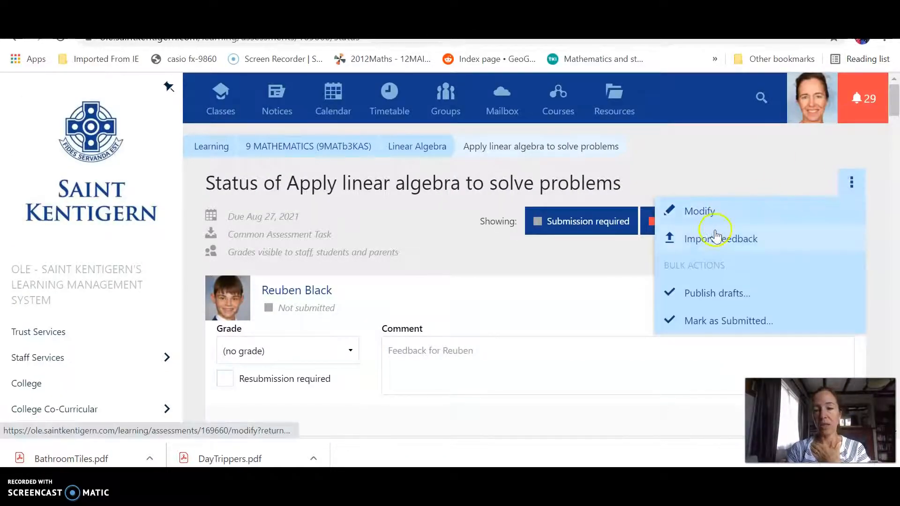
{"action": "left_click", "coordinate": [691, 214]}
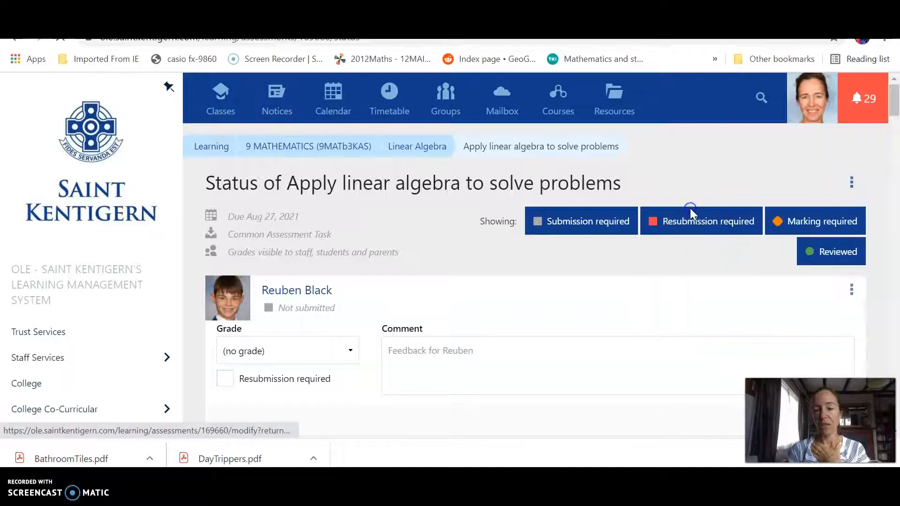
Step: Change the due date of the linear algebra task to 15/11/2021
{"action": "scroll", "coordinate": [699, 254], "scroll_direction": "down", "scroll_amount": 10}
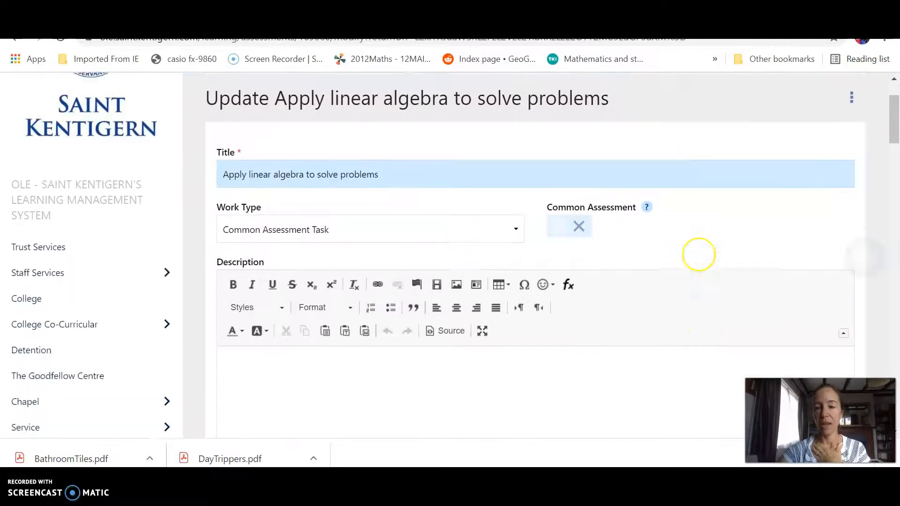
{"action": "scroll", "coordinate": [534, 255], "scroll_direction": "down", "scroll_amount": 9}
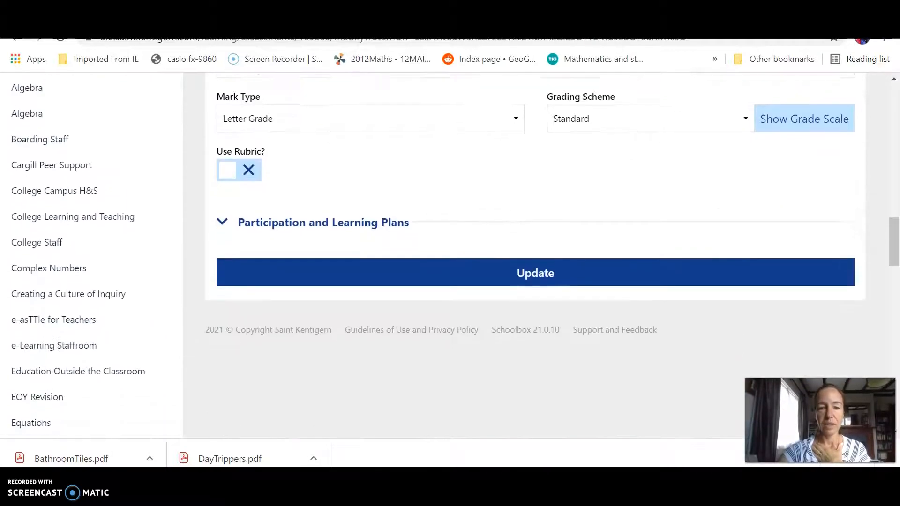
{"action": "scroll", "coordinate": [534, 252], "scroll_direction": "up", "scroll_amount": 5}
{"action": "scroll", "coordinate": [535, 253], "scroll_direction": "up", "scroll_amount": 1}
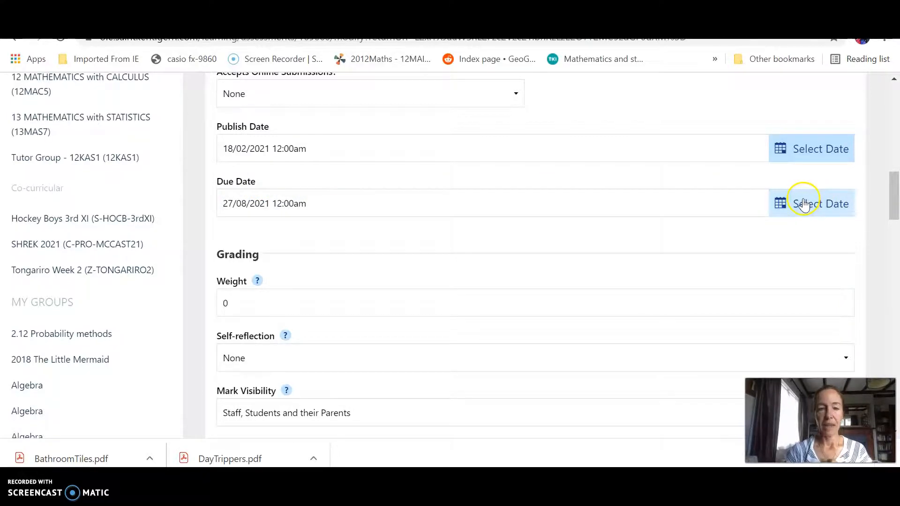
{"action": "left_click", "coordinate": [248, 206]}
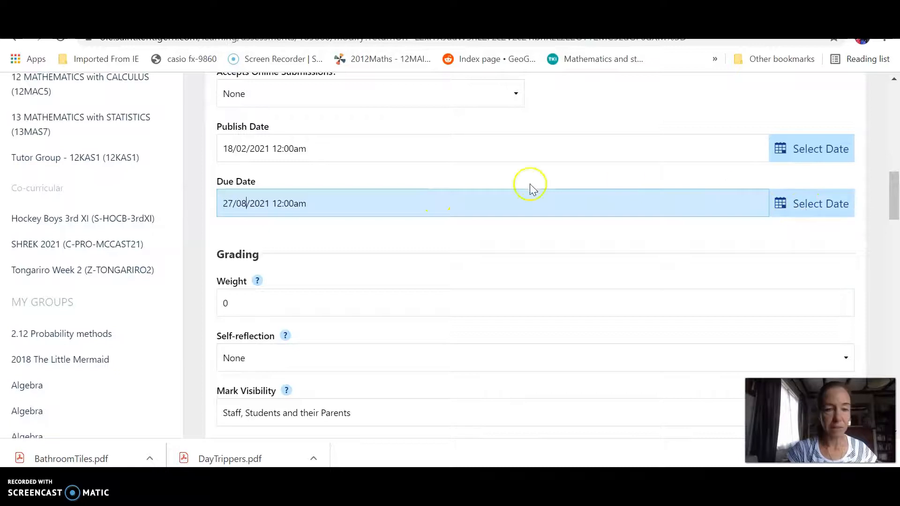
{"action": "left_click", "coordinate": [233, 203]}
{"action": "key", "text": "BackSpace"}
{"action": "key", "text": "BackSpace"}
{"action": "type", "text": "15"}
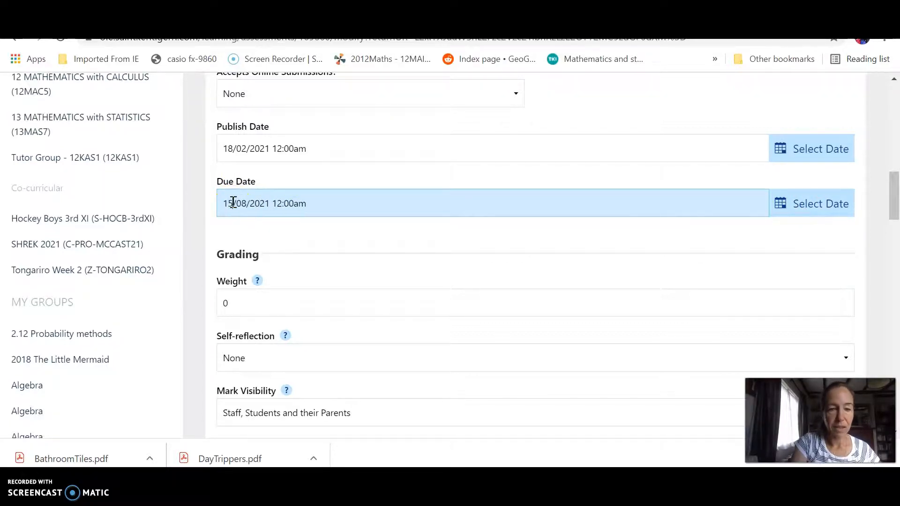
{"action": "left_click", "coordinate": [245, 205]}
{"action": "key", "text": "BackSpace"}
{"action": "key", "text": "BackSpace"}
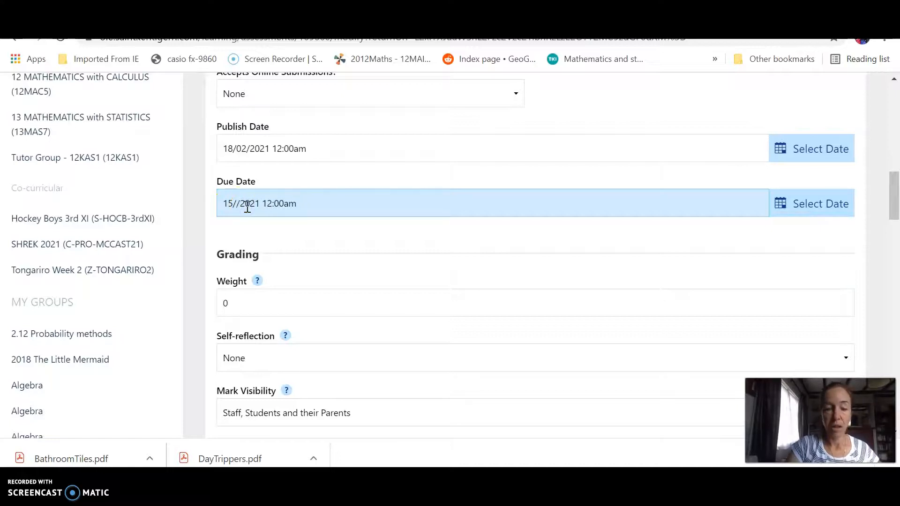
{"action": "type", "text": "11"}
Step: Check the due date in the calendar picker, taking over its 11:59pm time, and save the updated linear algebra task
{"action": "left_click", "coordinate": [831, 204]}
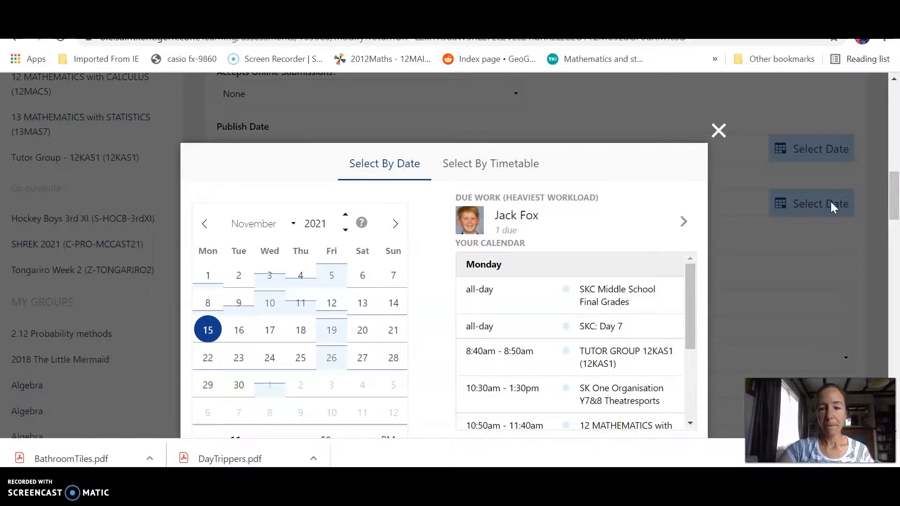
{"action": "left_click", "coordinate": [718, 130]}
{"action": "scroll", "coordinate": [718, 141], "scroll_direction": "down", "scroll_amount": 1}
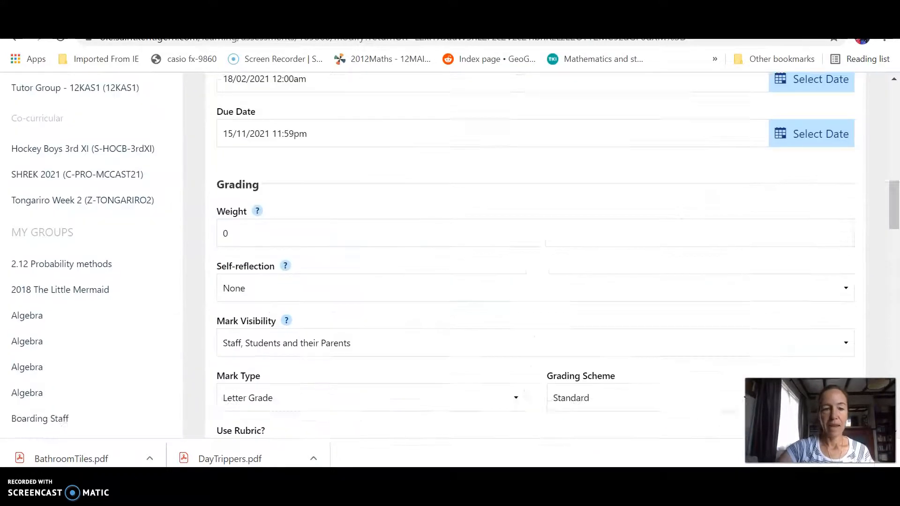
{"action": "scroll", "coordinate": [535, 270], "scroll_direction": "down", "scroll_amount": 4}
{"action": "left_click", "coordinate": [532, 284]}
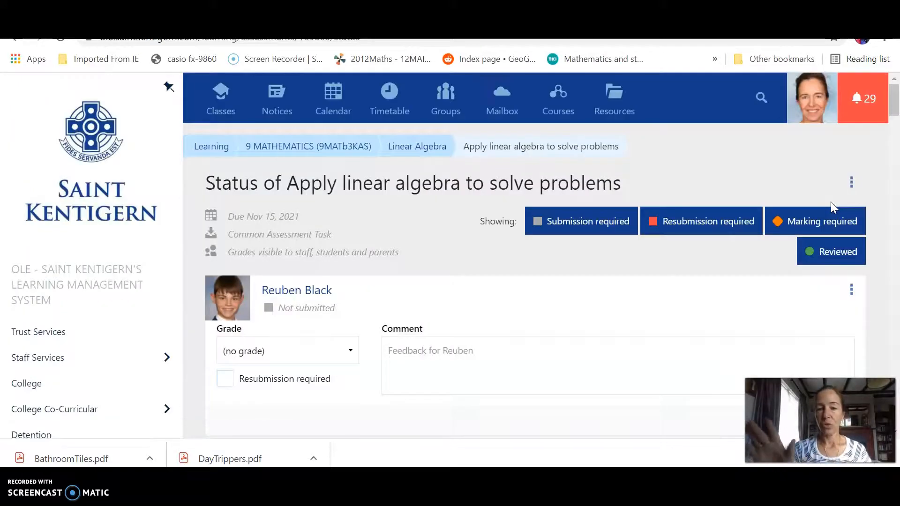
{"action": "left_click", "coordinate": [799, 220]}
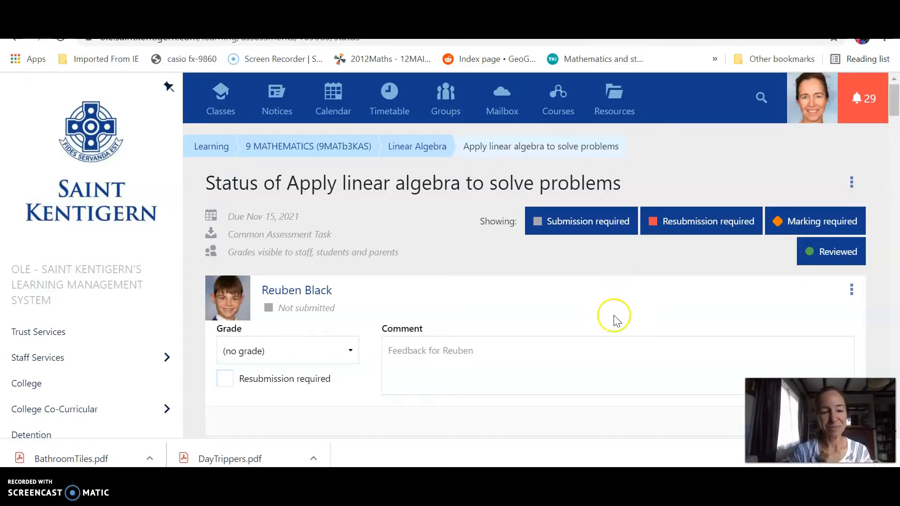
{"action": "left_click", "coordinate": [45, 459]}
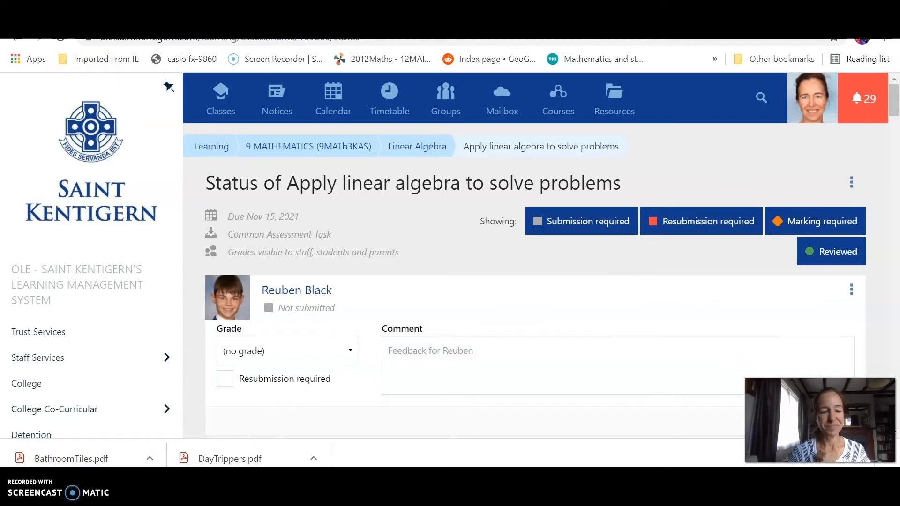